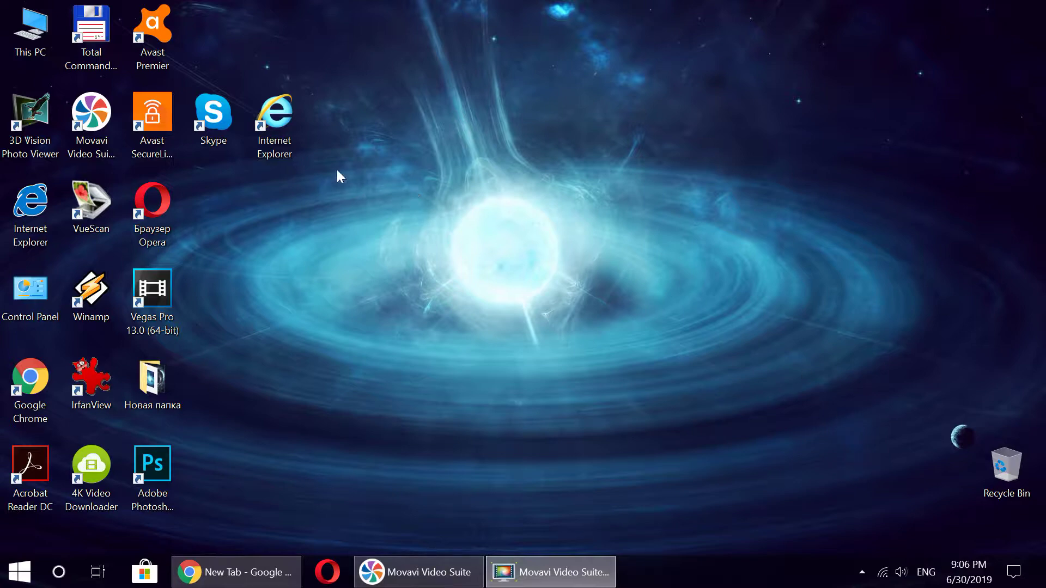
Step: Launch Internet Explorer maximized and dismiss Google's 'Like using Google?' prompt with No thanks
click(263, 141)
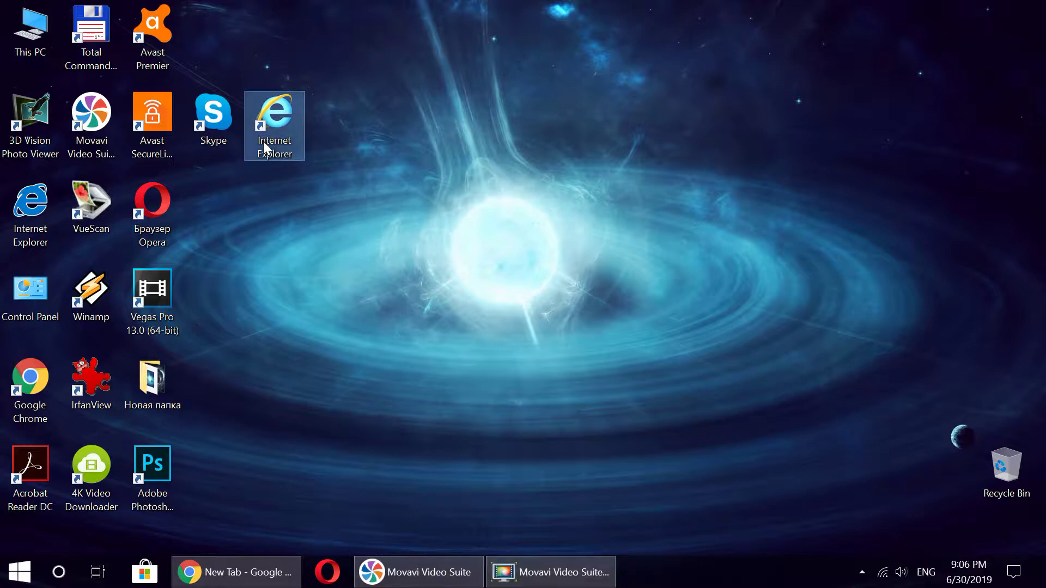
double_click(269, 106)
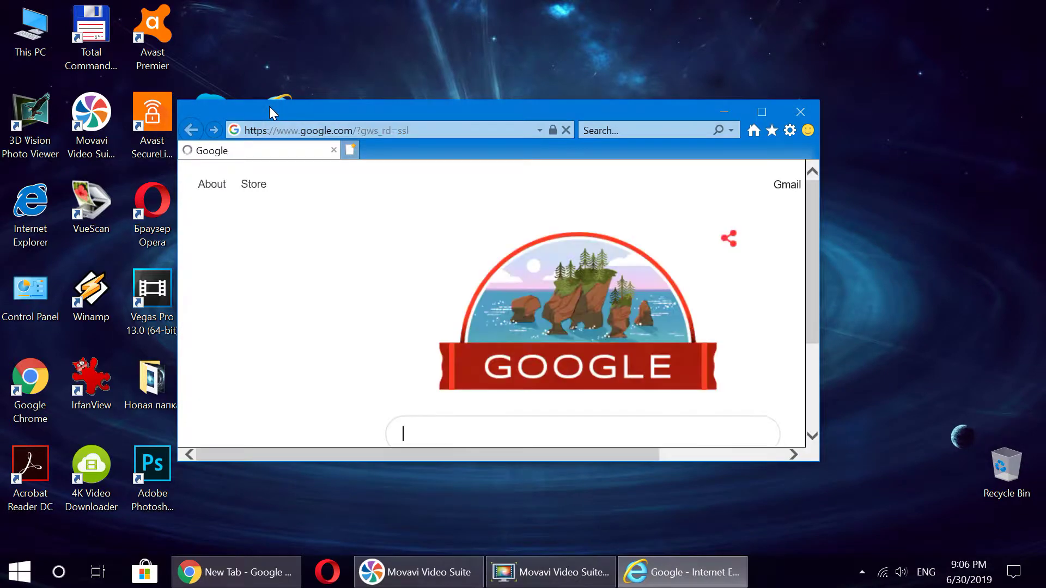
click(763, 114)
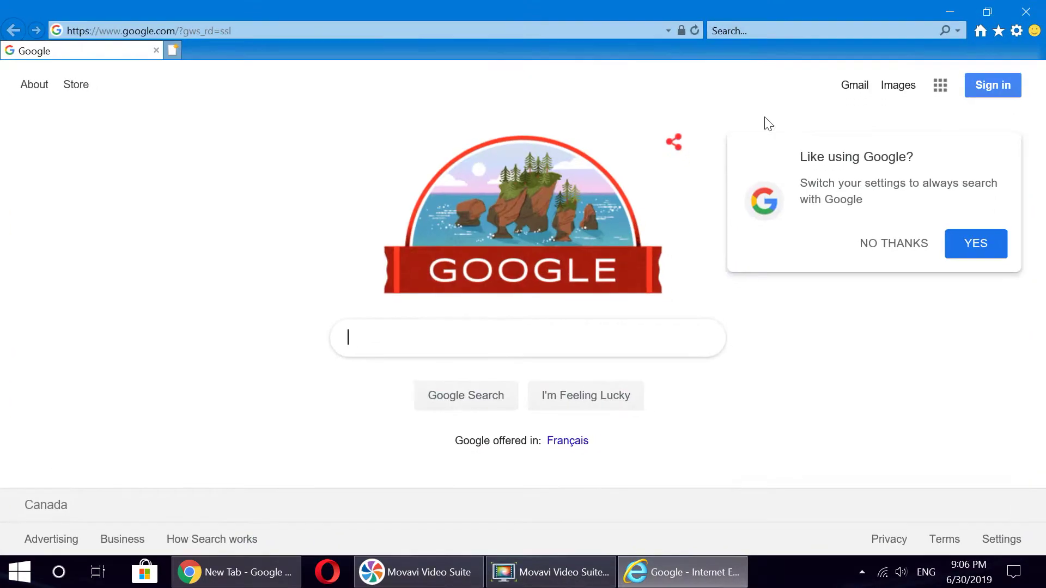
click(867, 246)
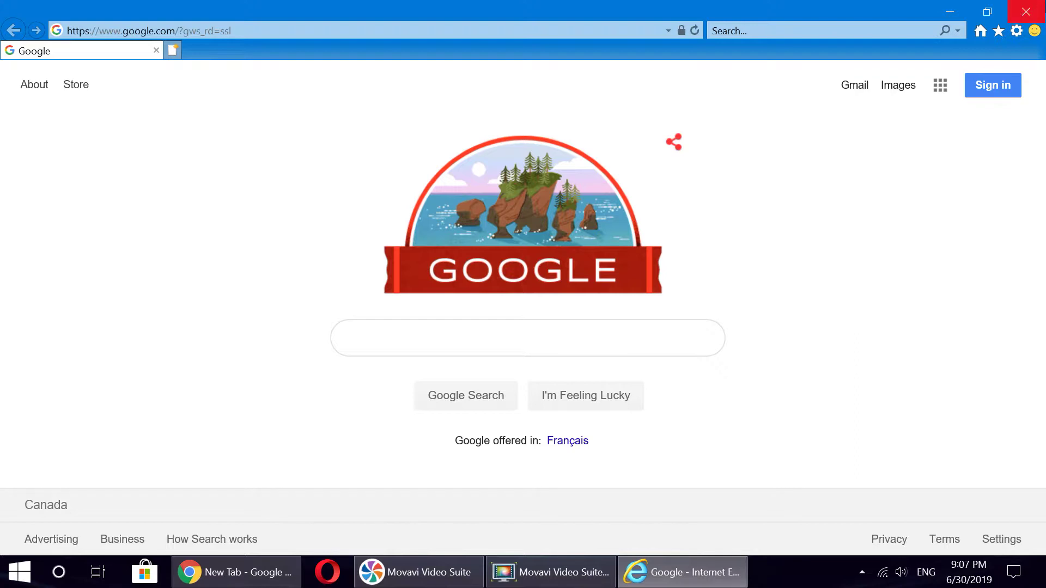
Step: Open the Search Providers list in Manage add-ons and follow 'Find more search providers'
click(1016, 33)
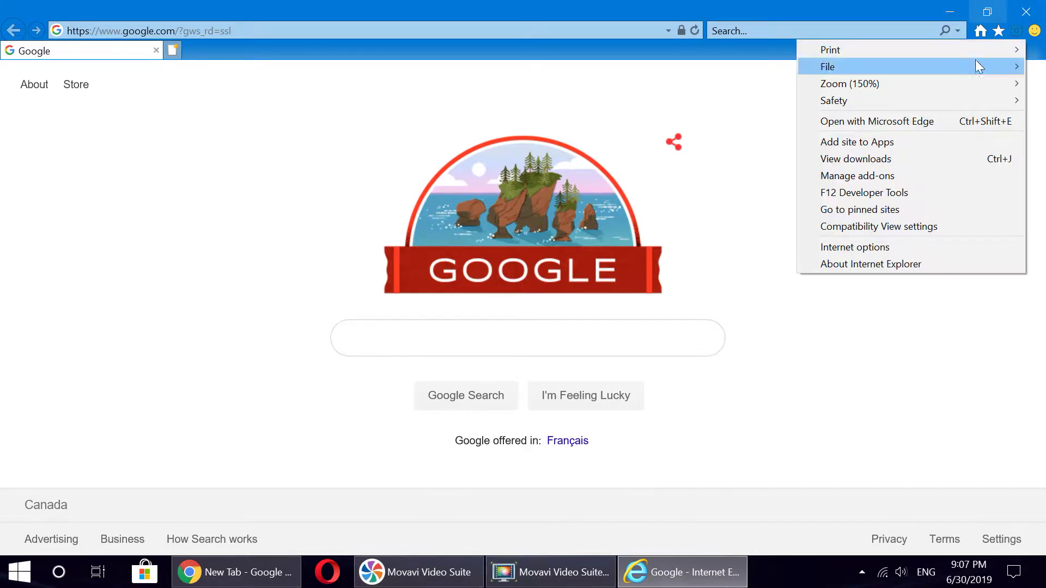
click(858, 174)
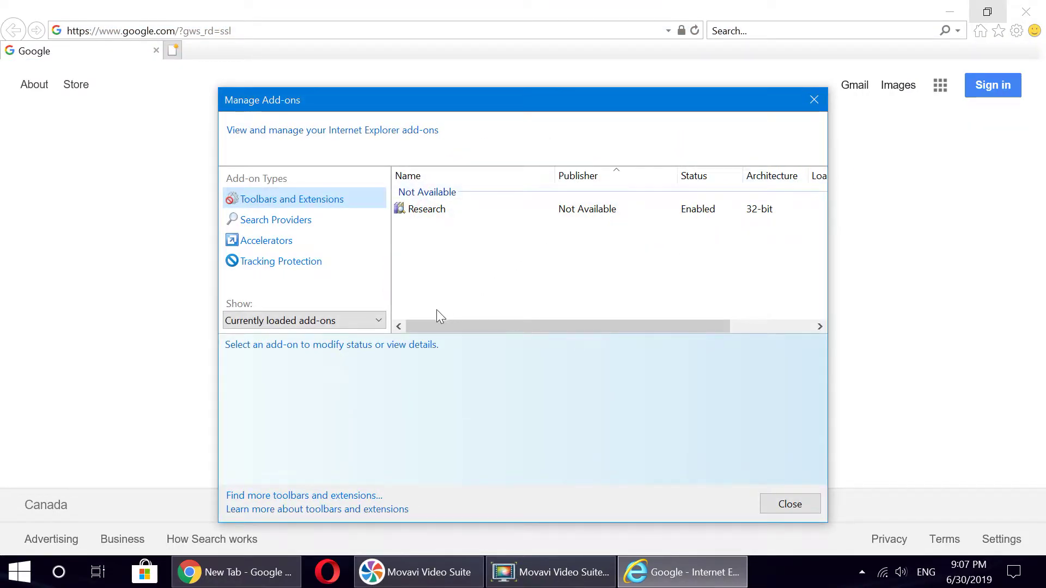
click(296, 222)
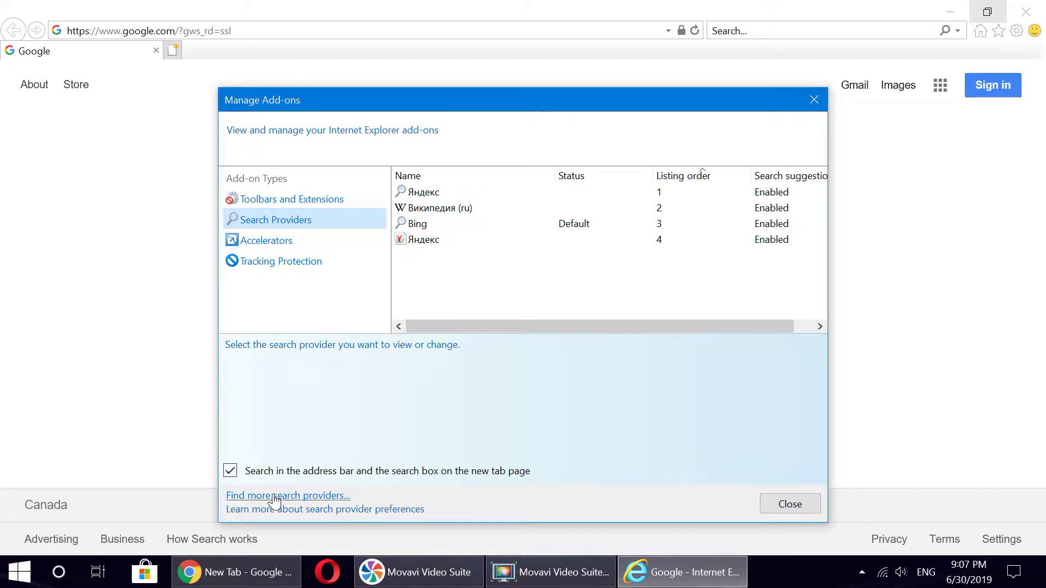
click(295, 497)
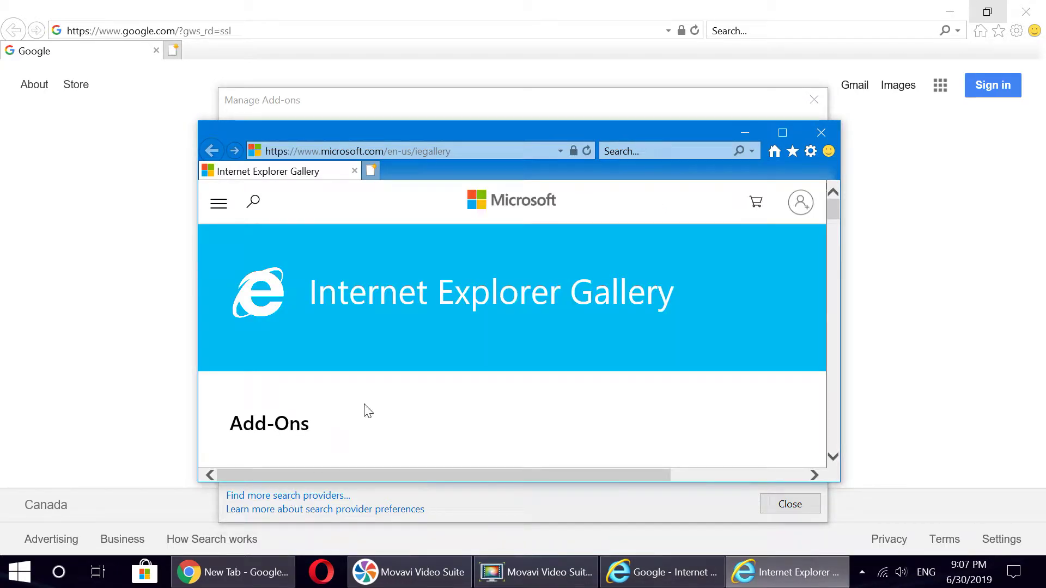
Step: Maximize the Internet Explorer Gallery, copy its web address, and scroll to the Google Search add-on
click(779, 136)
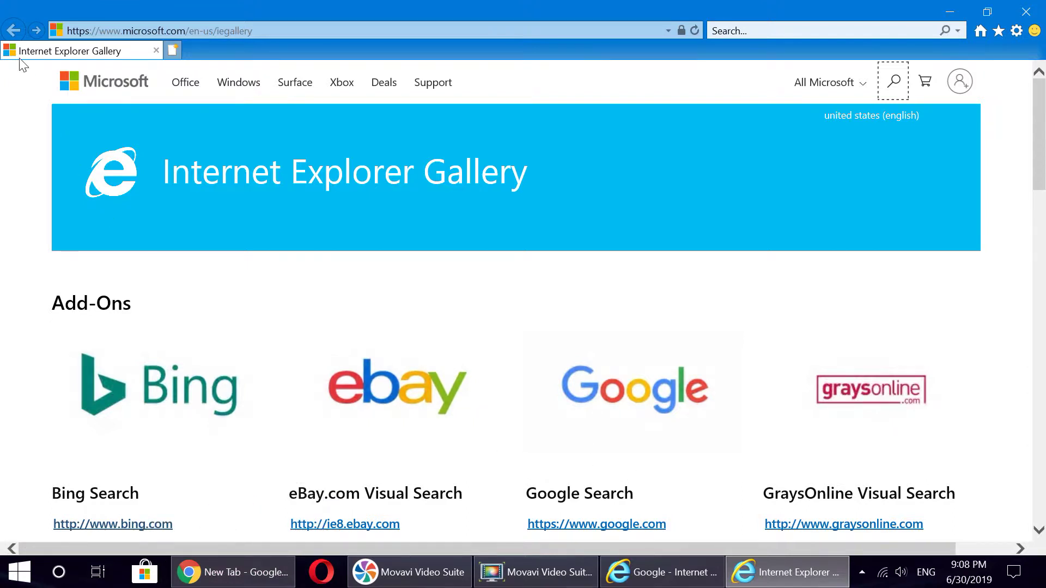
click(121, 31)
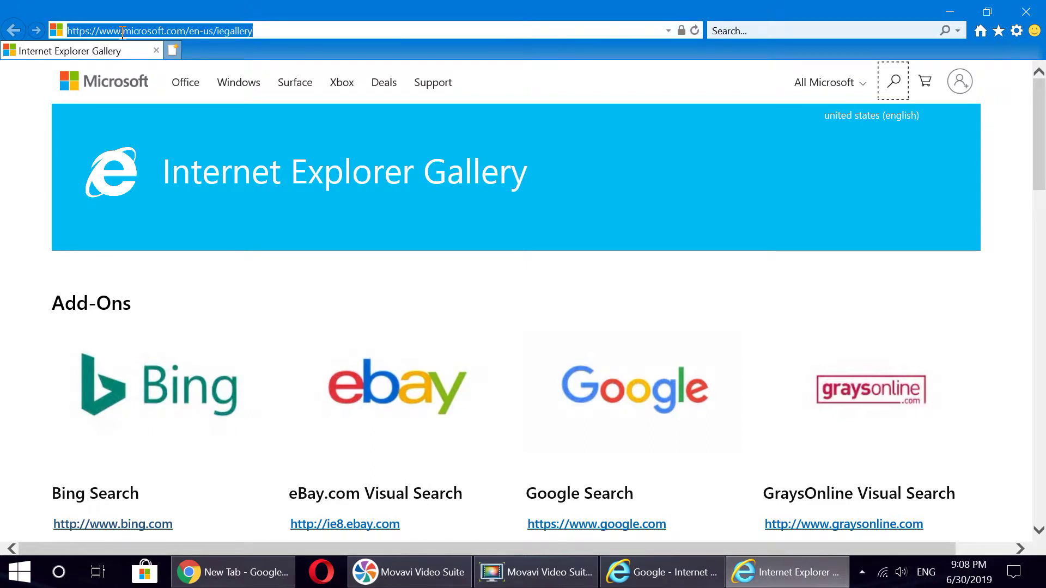
right_click(121, 31)
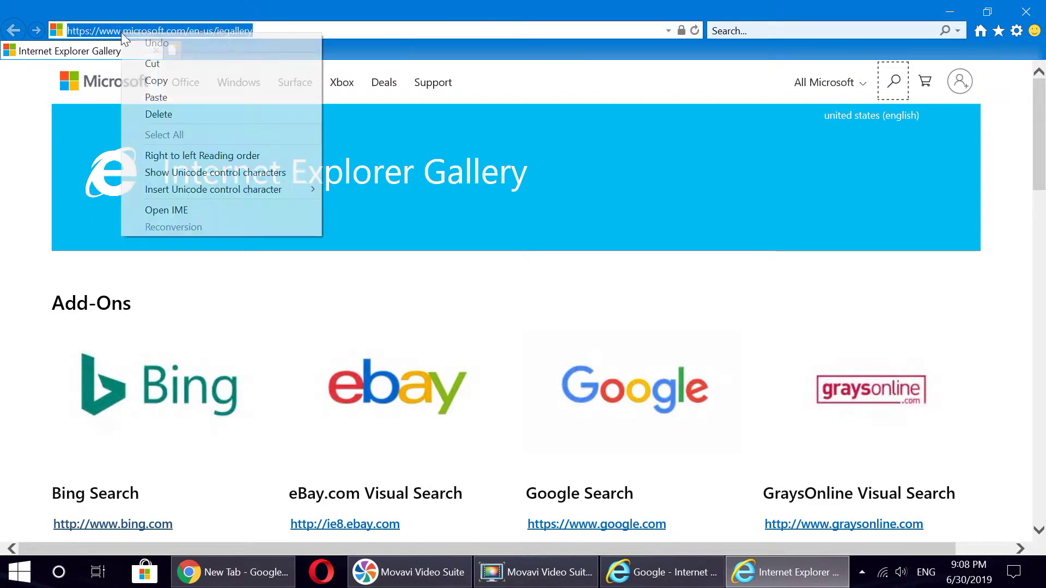
click(160, 83)
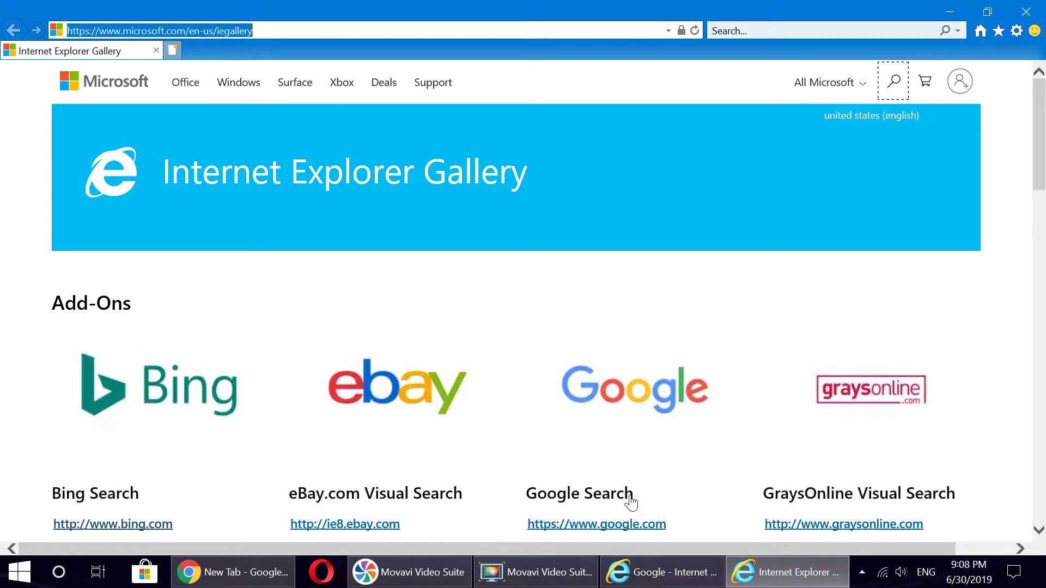
scroll(631, 504, down, 2)
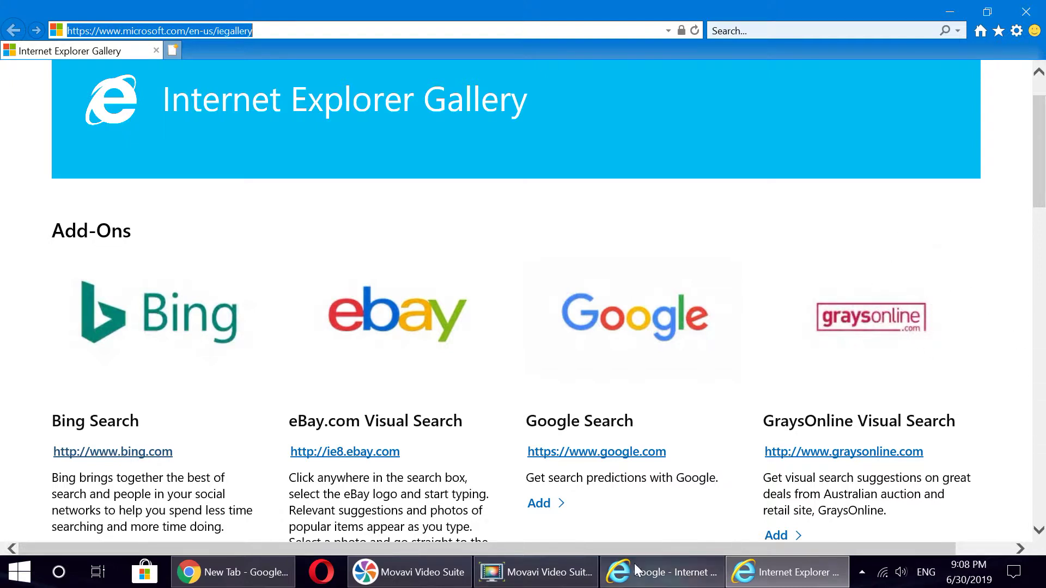
click(541, 503)
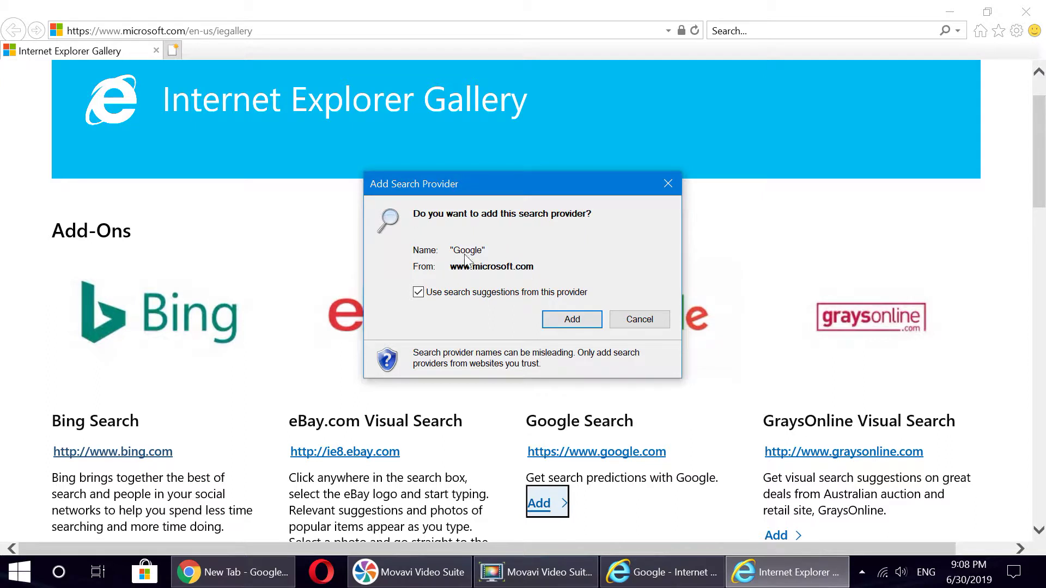
click(562, 321)
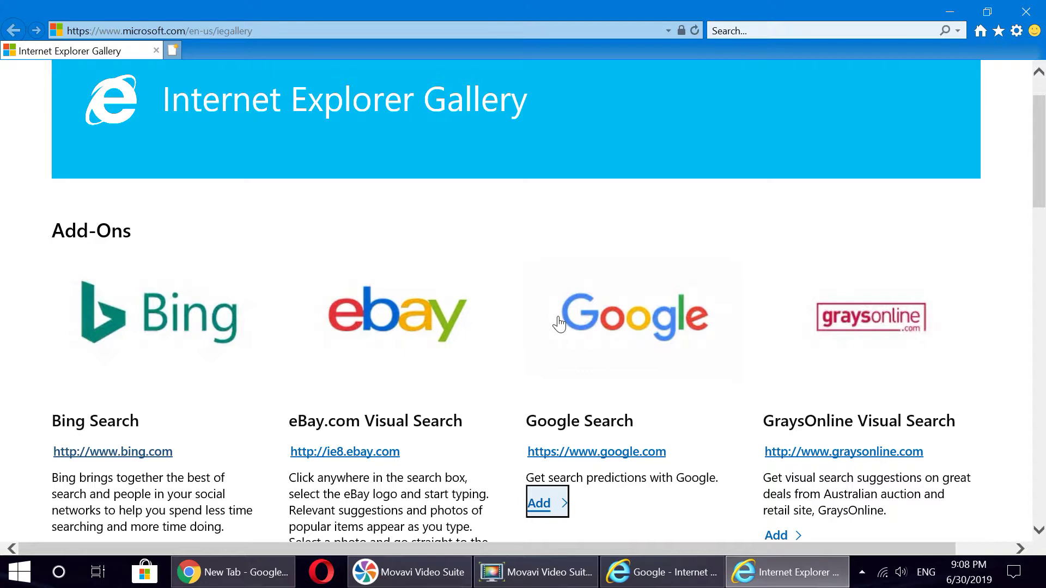
scroll(559, 324, down, 1)
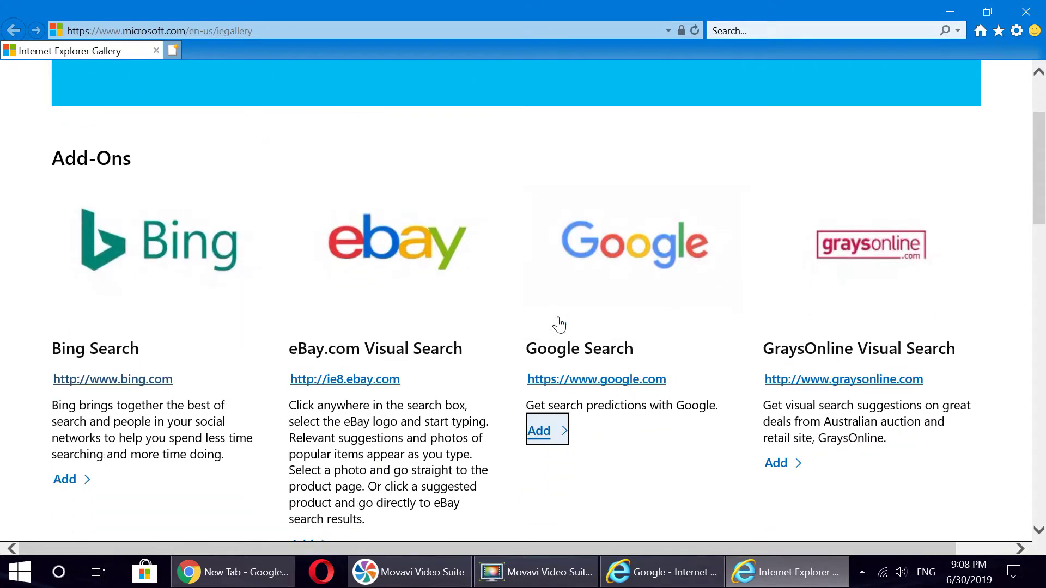
scroll(559, 324, down, 2)
scroll(559, 324, down, 1)
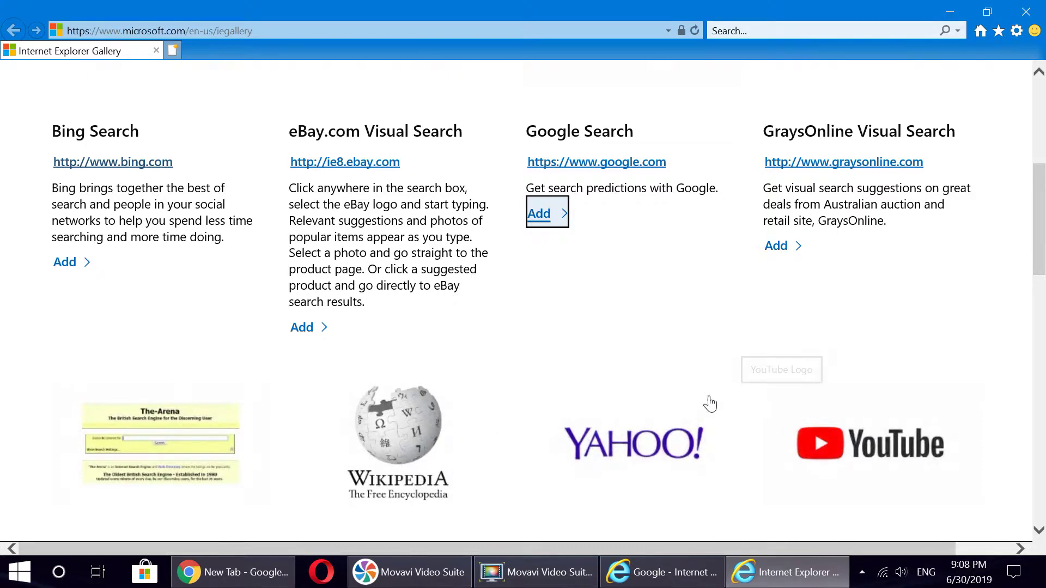
scroll(808, 418, down, 2)
scroll(808, 417, down, 3)
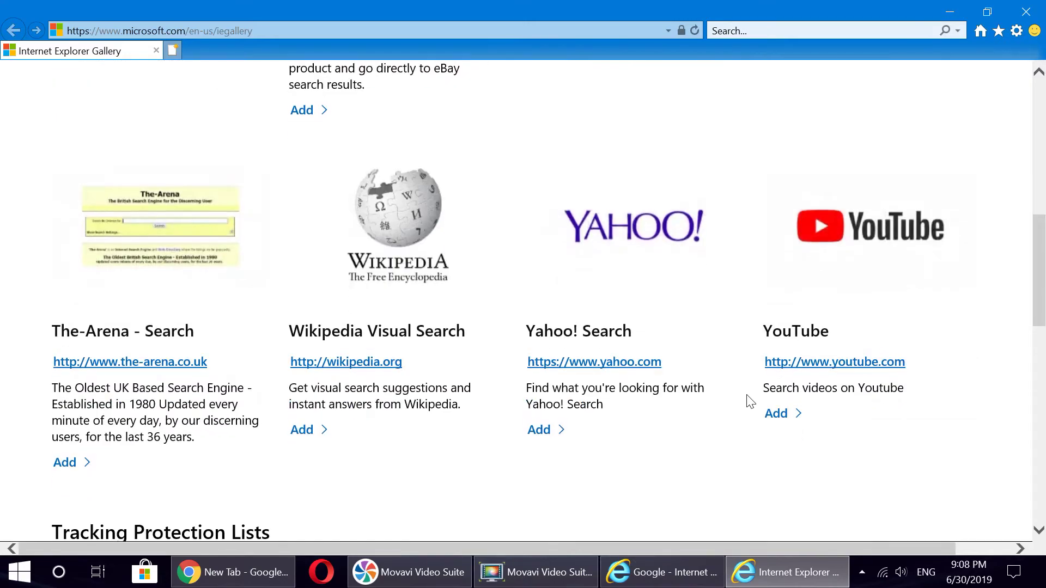
scroll(681, 391, down, 2)
scroll(590, 376, down, 3)
scroll(588, 378, down, 1)
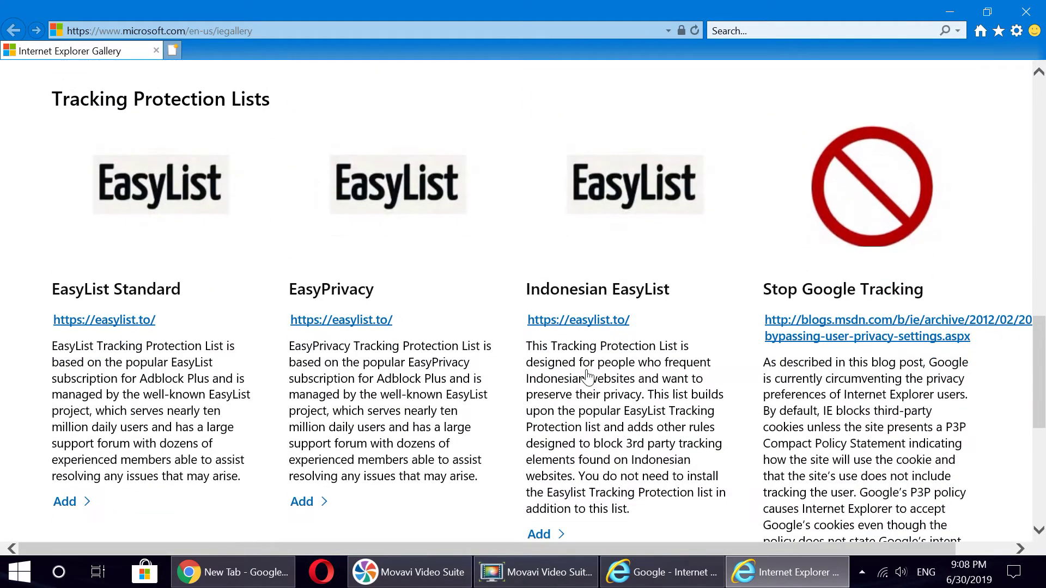
scroll(588, 378, up, 7)
scroll(588, 376, up, 8)
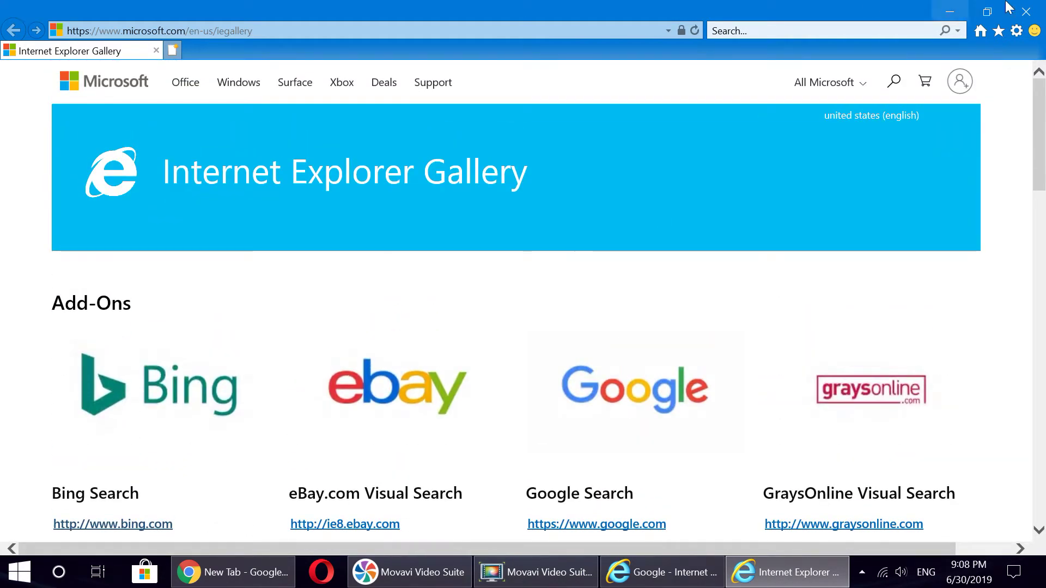
Step: Close the Gallery, set Google as default in Manage add-ons' Search Providers, then close
click(1022, 9)
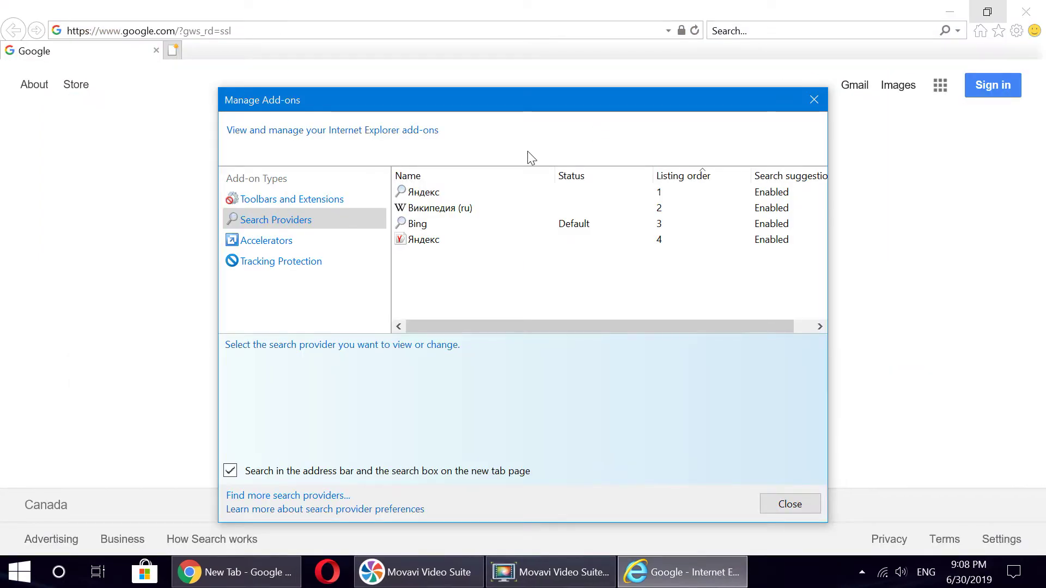
click(813, 101)
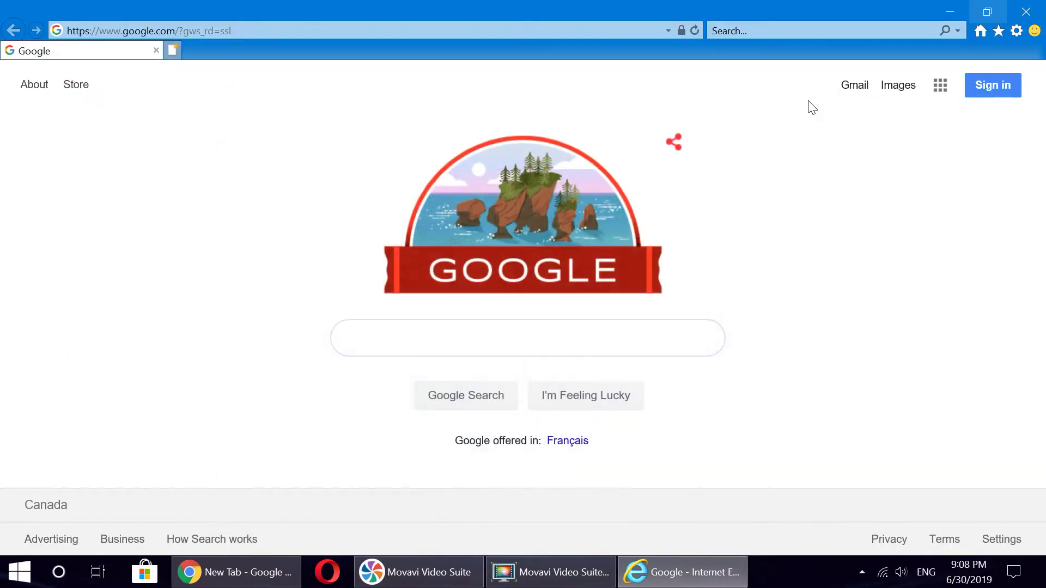
click(1017, 32)
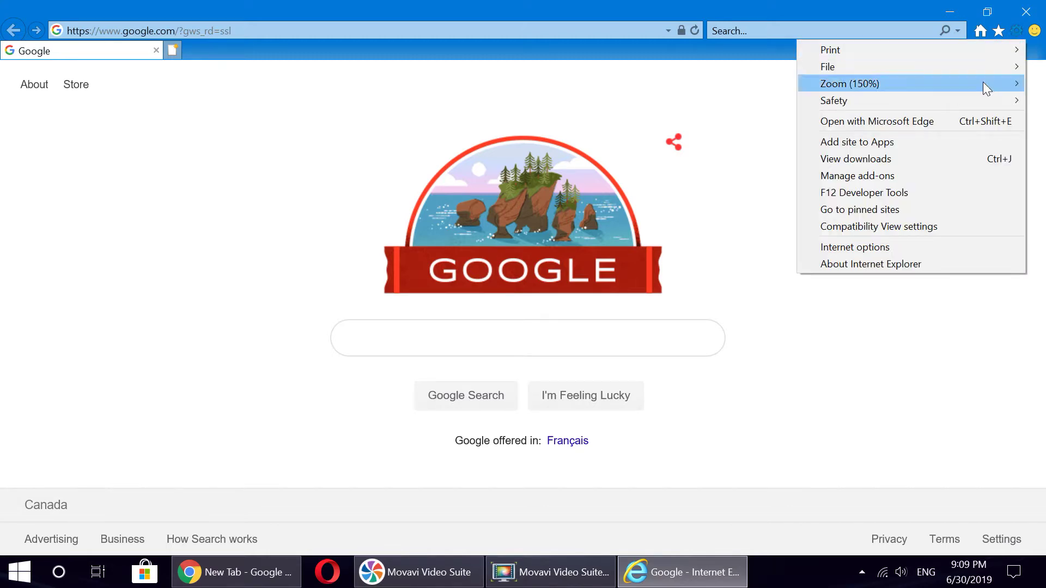
click(938, 184)
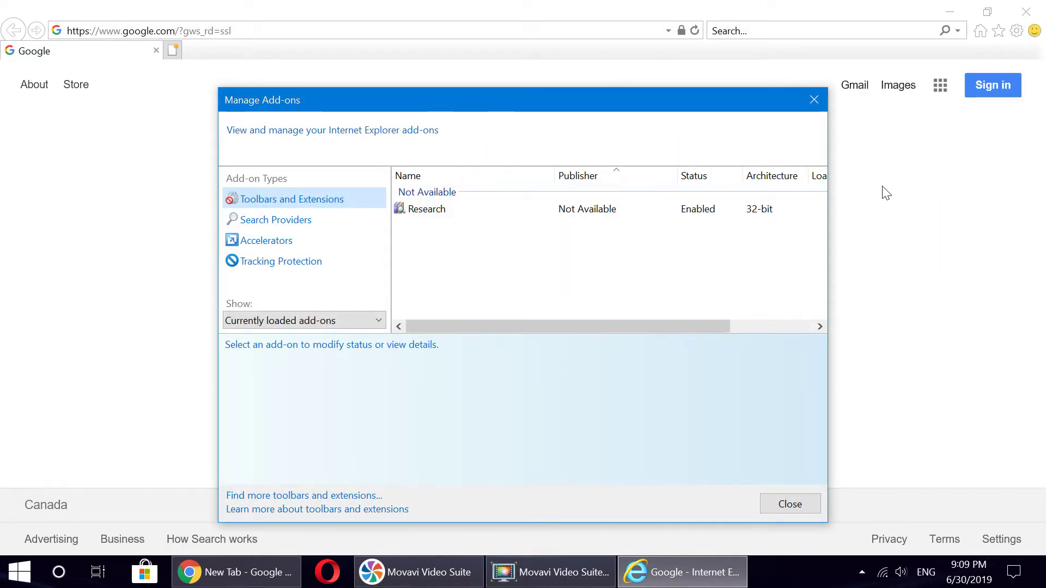
click(340, 218)
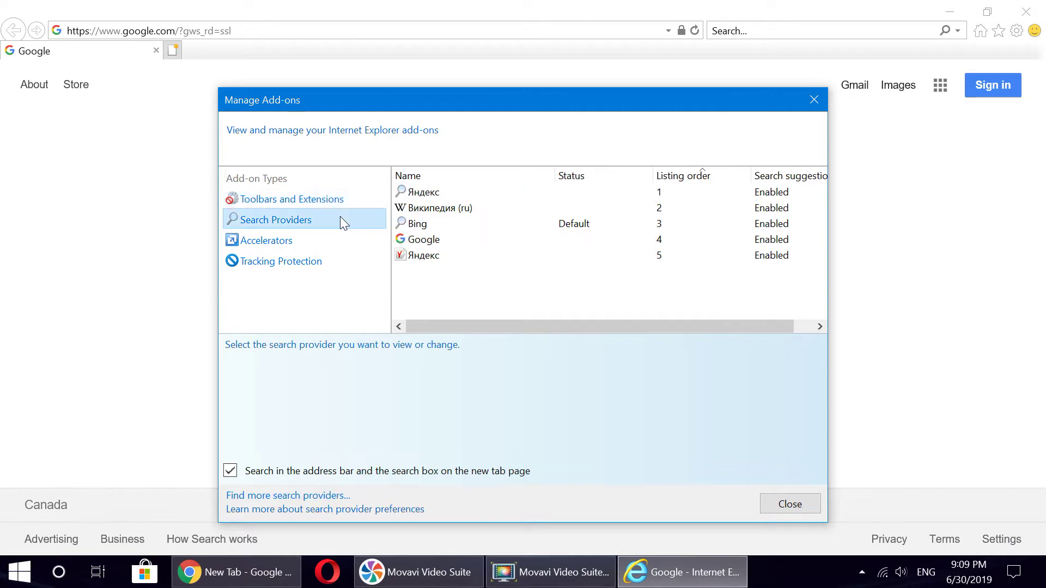
click(423, 243)
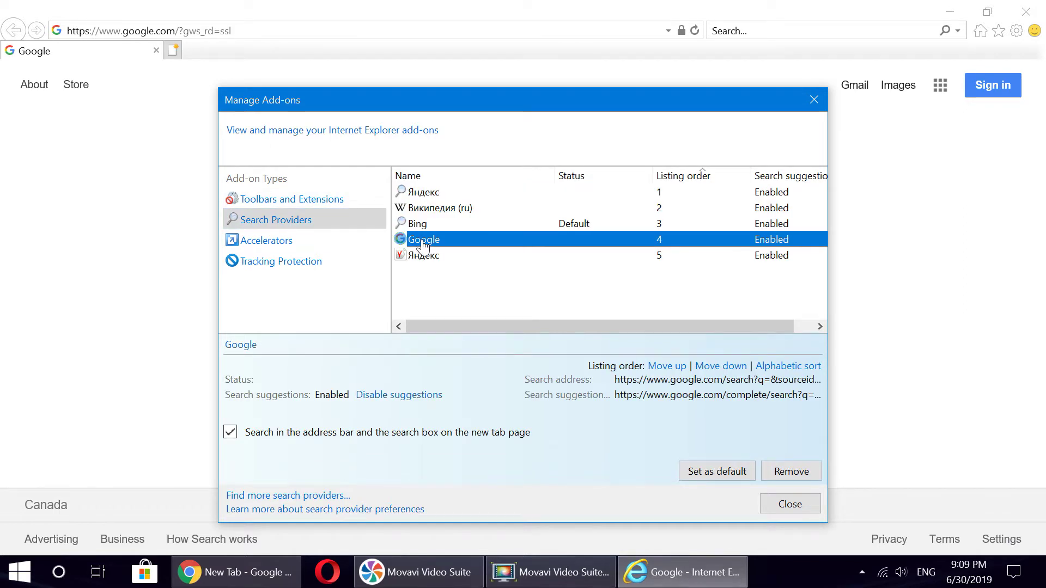
click(726, 474)
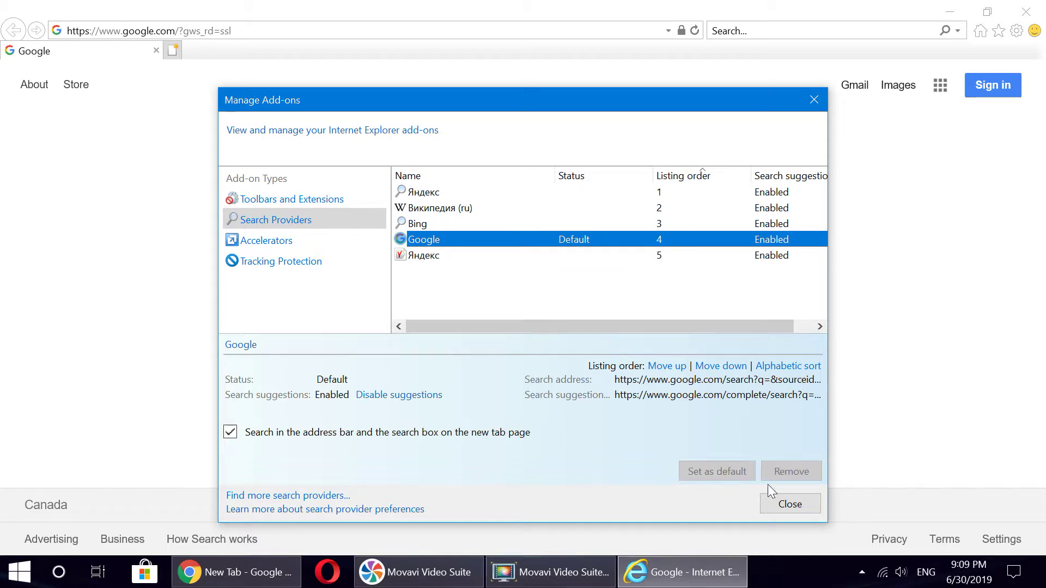
click(785, 504)
Step: Search 'fox' from the address bar and check that Google returns the results
key(F10)
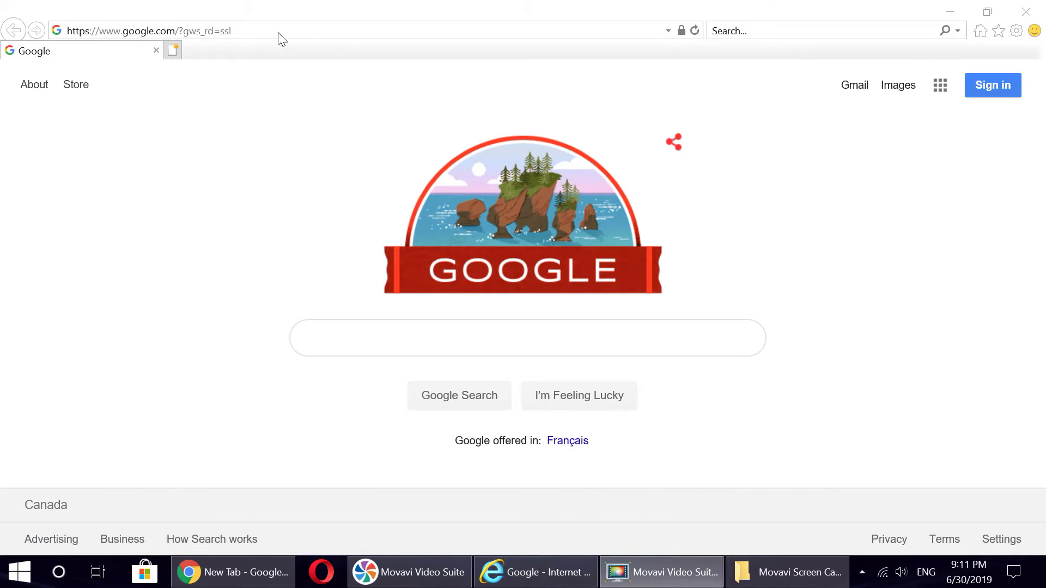
click(144, 29)
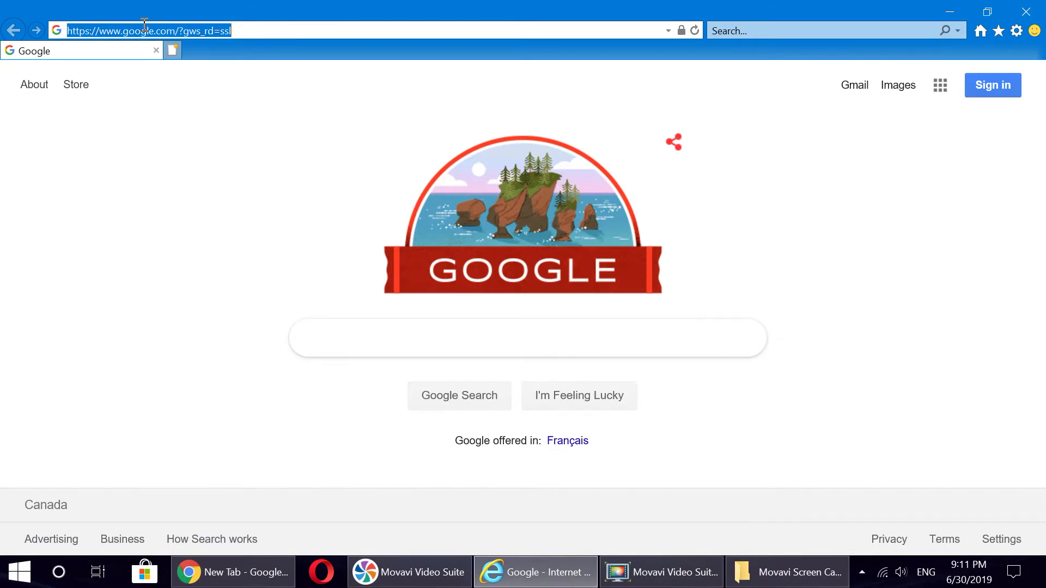
text(fo)
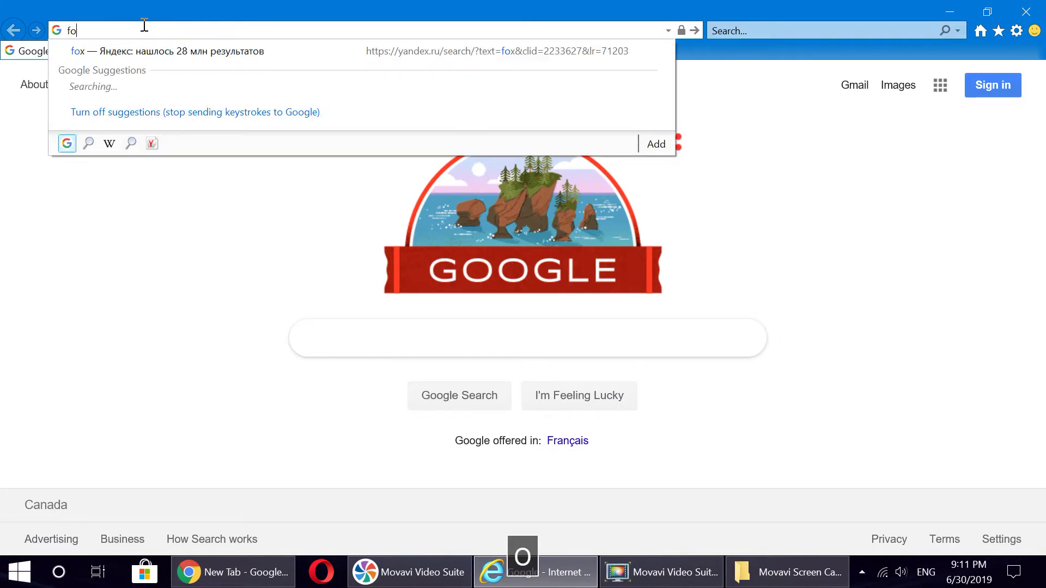
text(x)
key(Return)
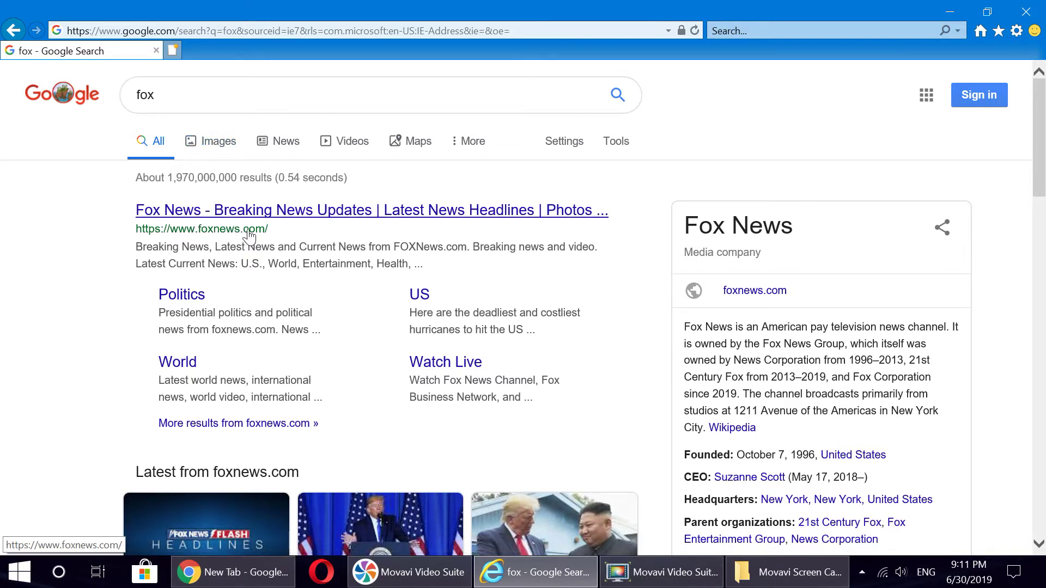
scroll(287, 288, down, 1)
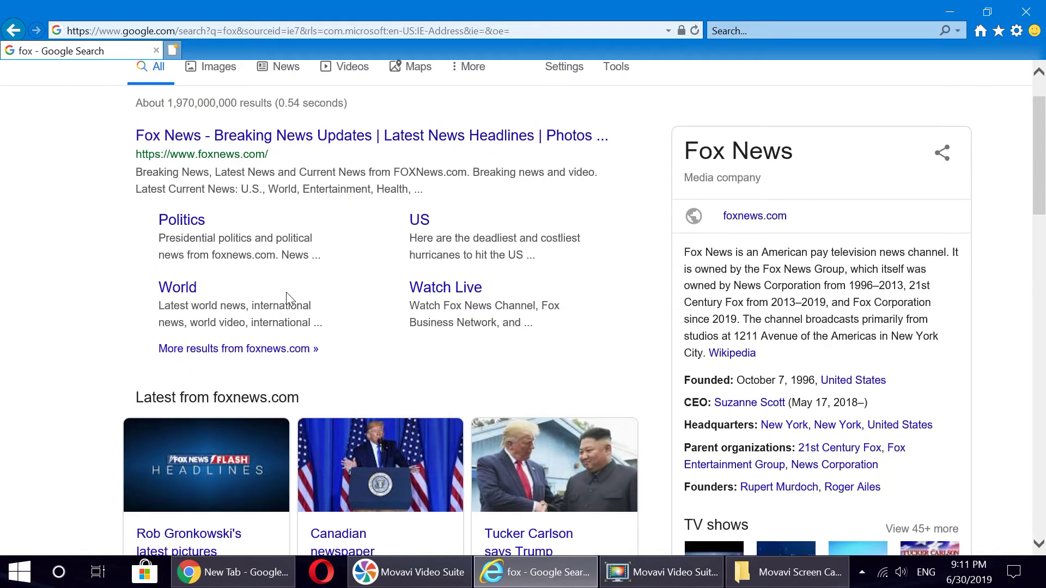
scroll(285, 293, up, 1)
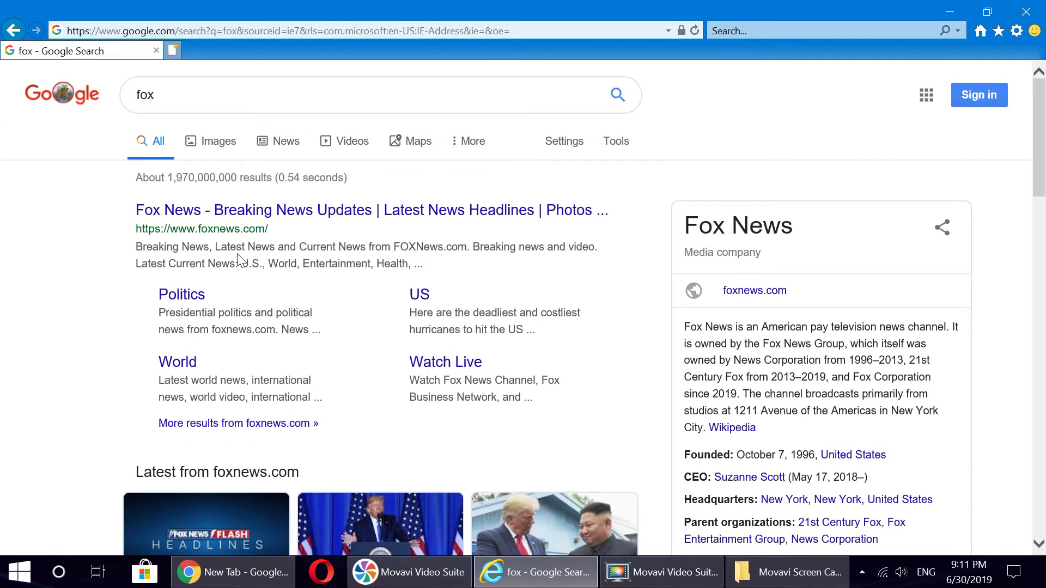